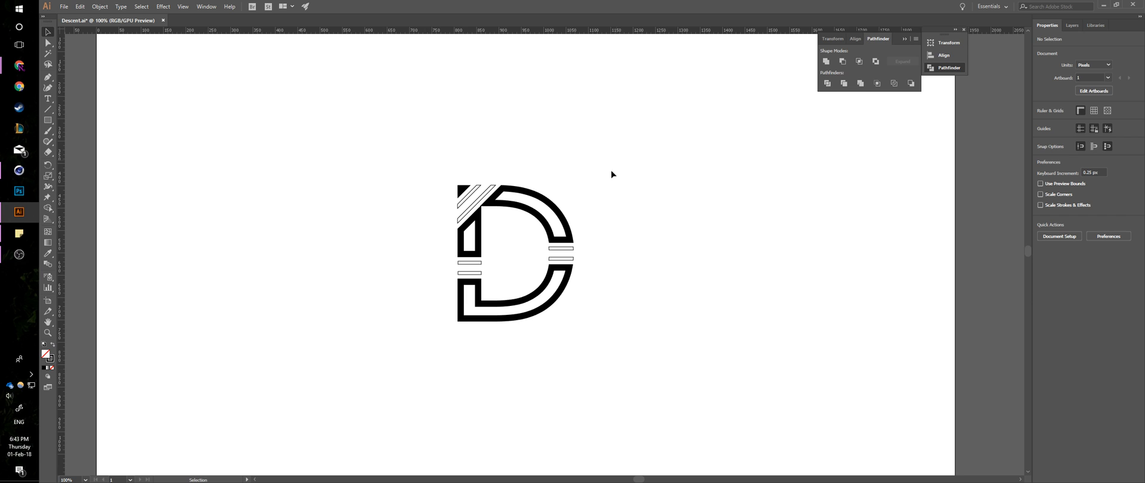
left_click_drag(611, 174, 338, 369)
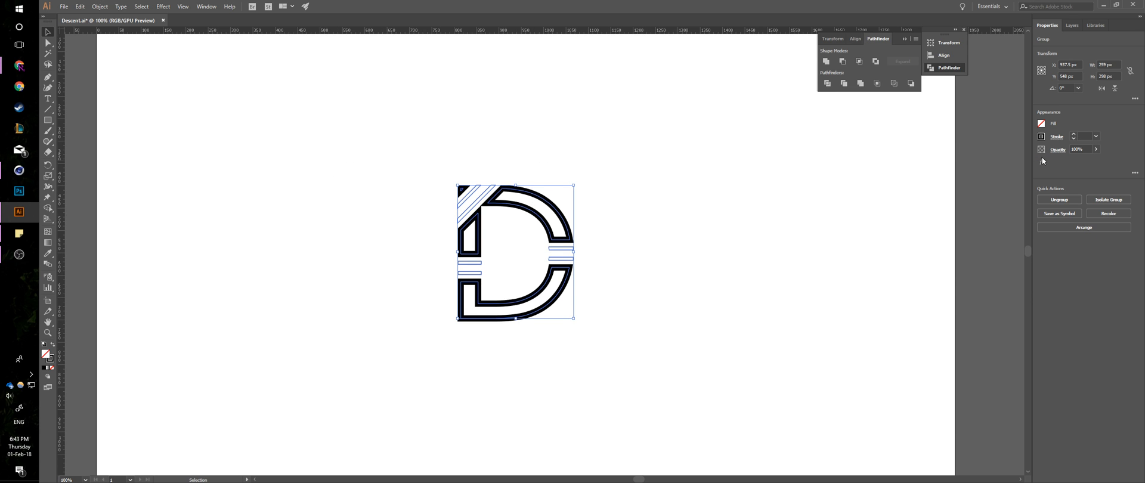
left_click(636, 256)
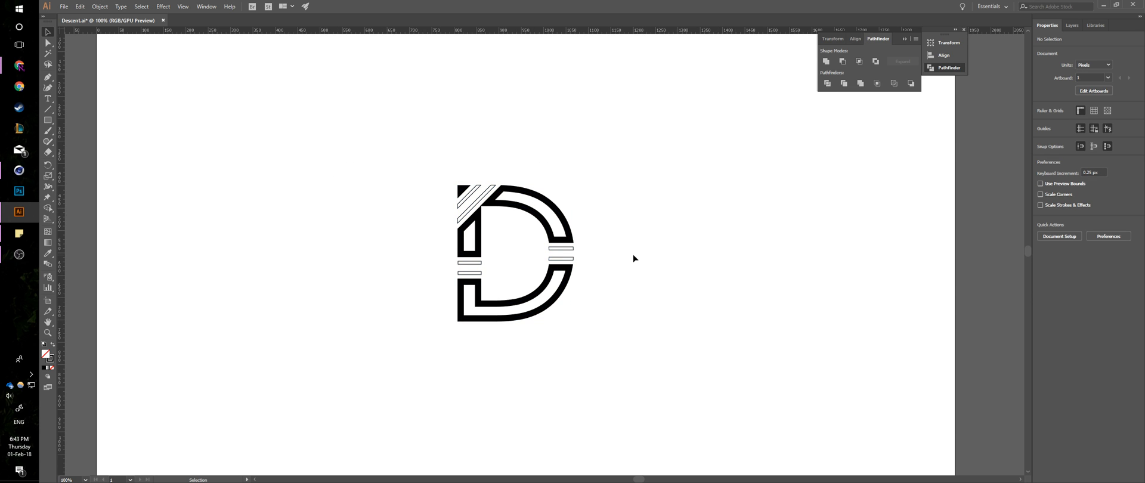
left_click_drag(596, 203, 330, 366)
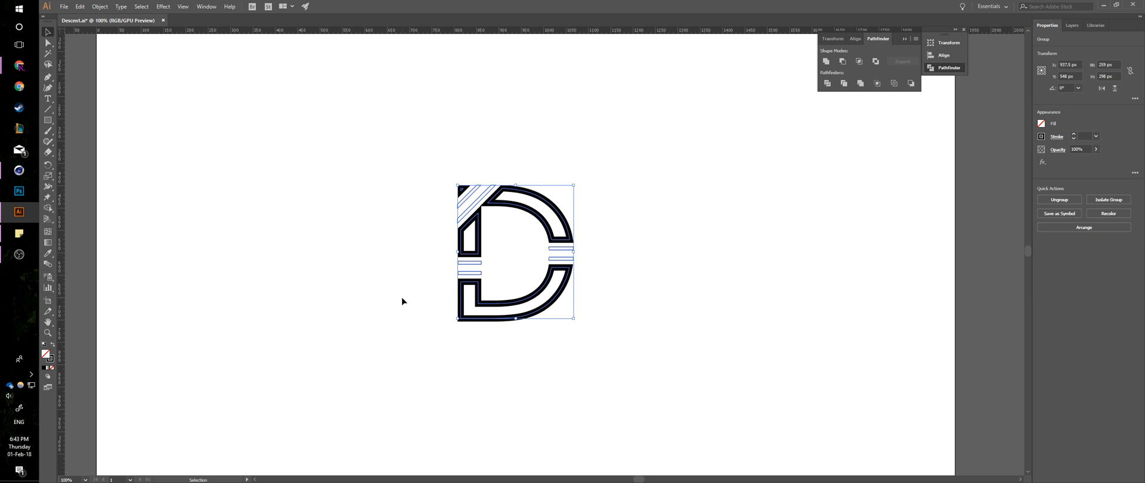
left_click(184, 7)
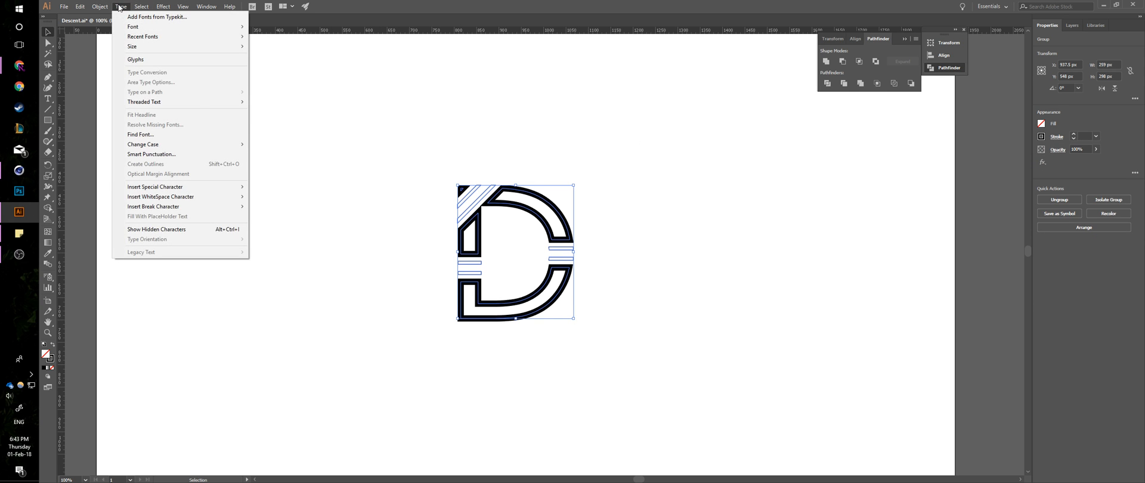
left_click(458, 163)
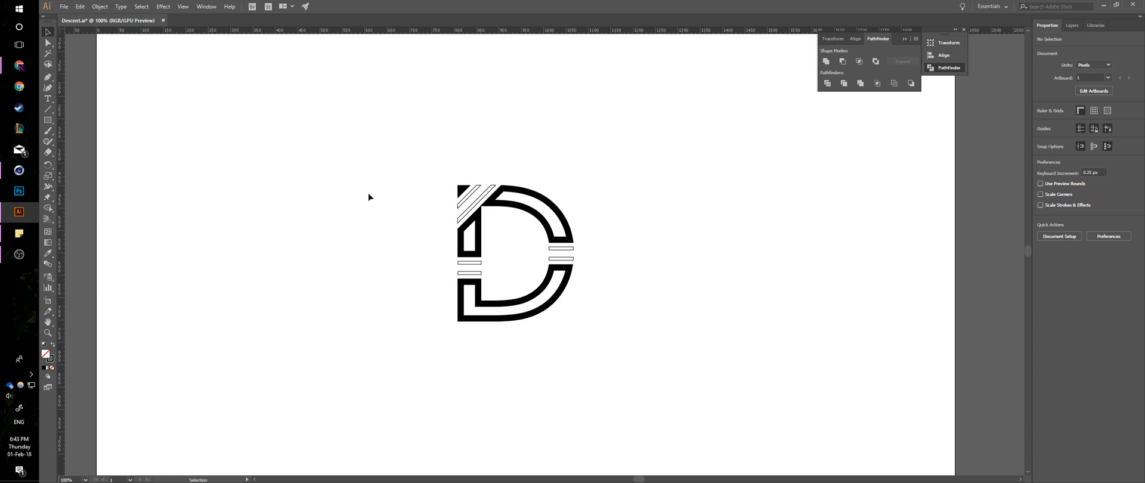
Set the stroke weight of the whole D logo group to 14 pt
left_click_drag(352, 170, 682, 378)
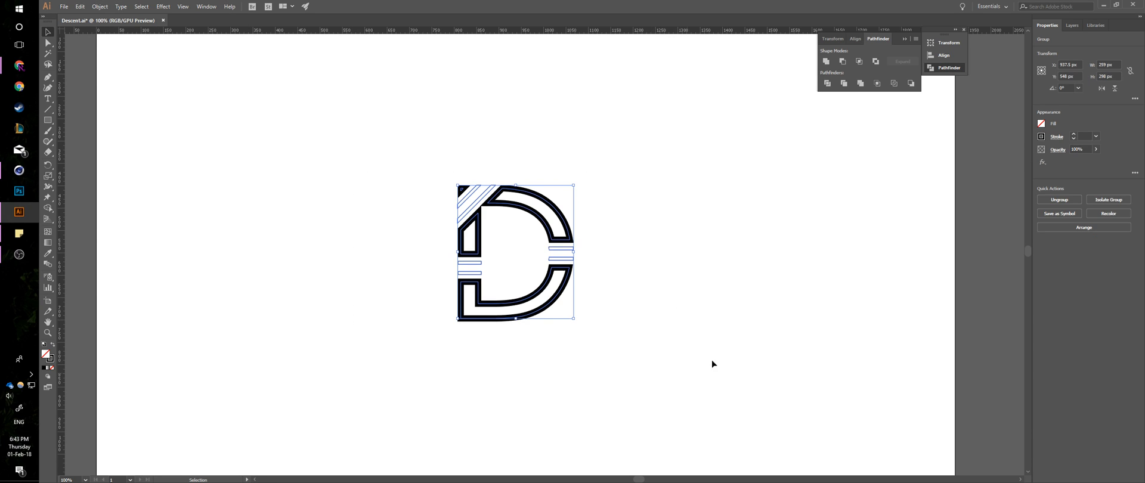
left_click(1075, 137)
left_click(1075, 134)
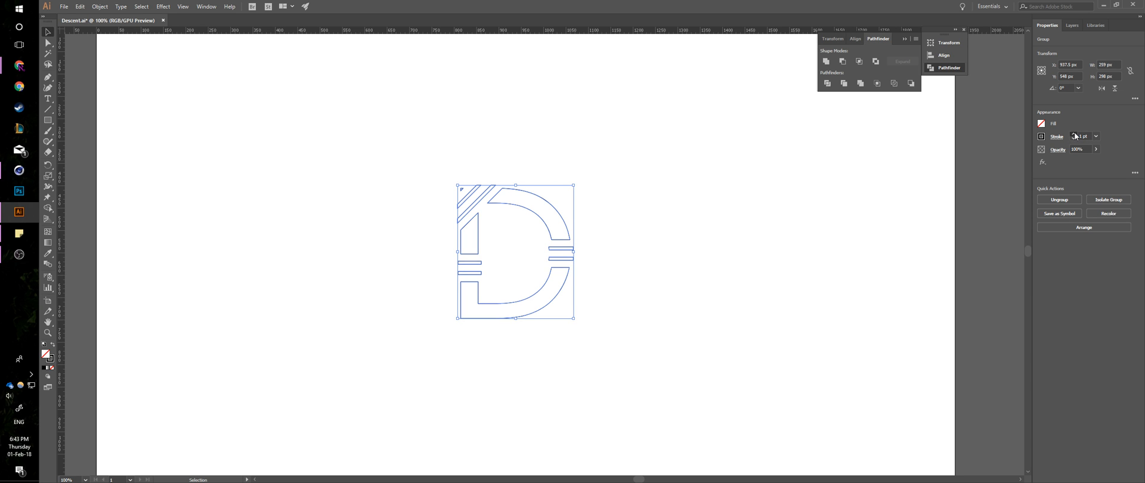
left_click(1075, 134)
left_click(1074, 134)
left_click(1095, 136)
left_click(1091, 137)
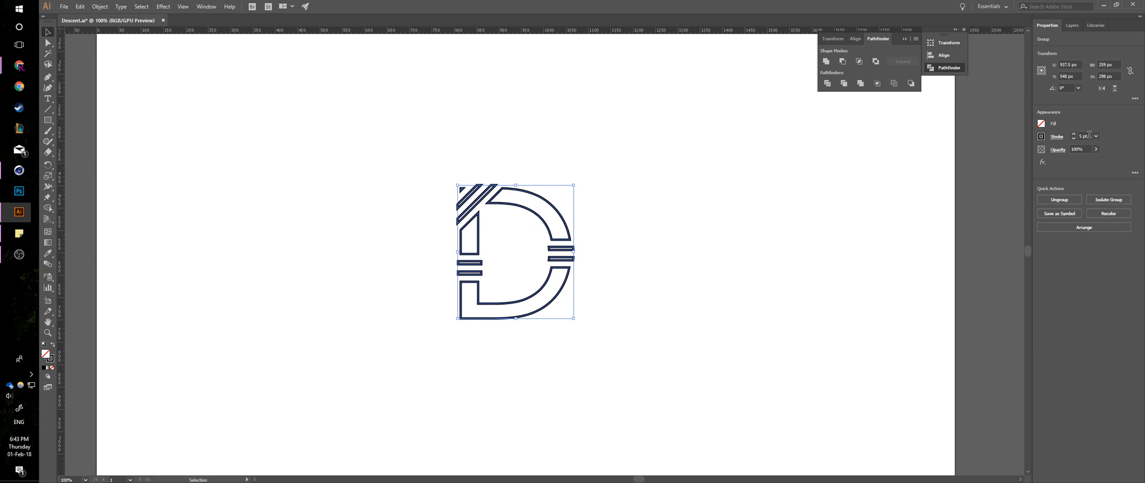
left_click_drag(1090, 136, 1069, 140)
type("1")
key("Return")
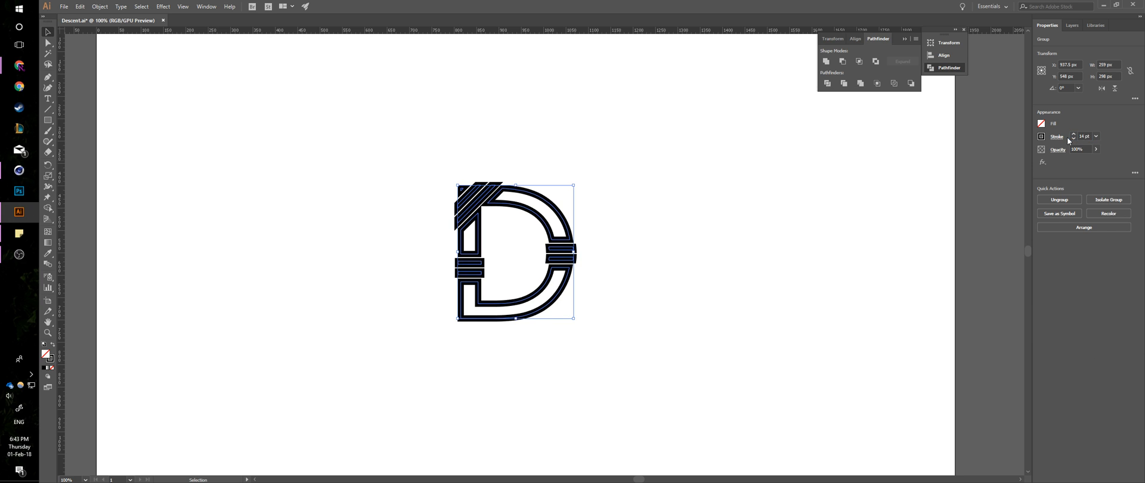
left_click(749, 205)
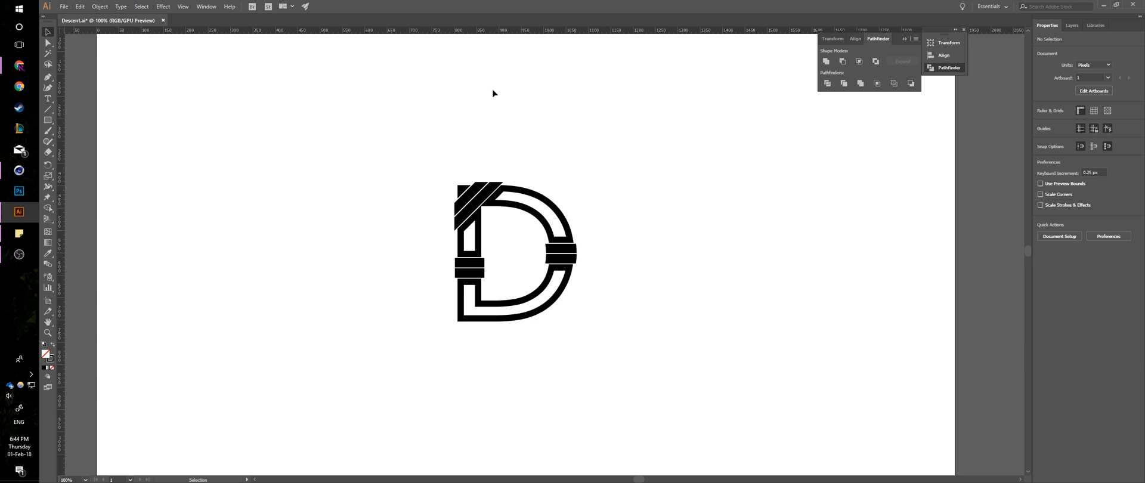
Save the logo to the Desktop as Descent.ai in the Illustrator 8 format, replacing the existing file
left_click(63, 8)
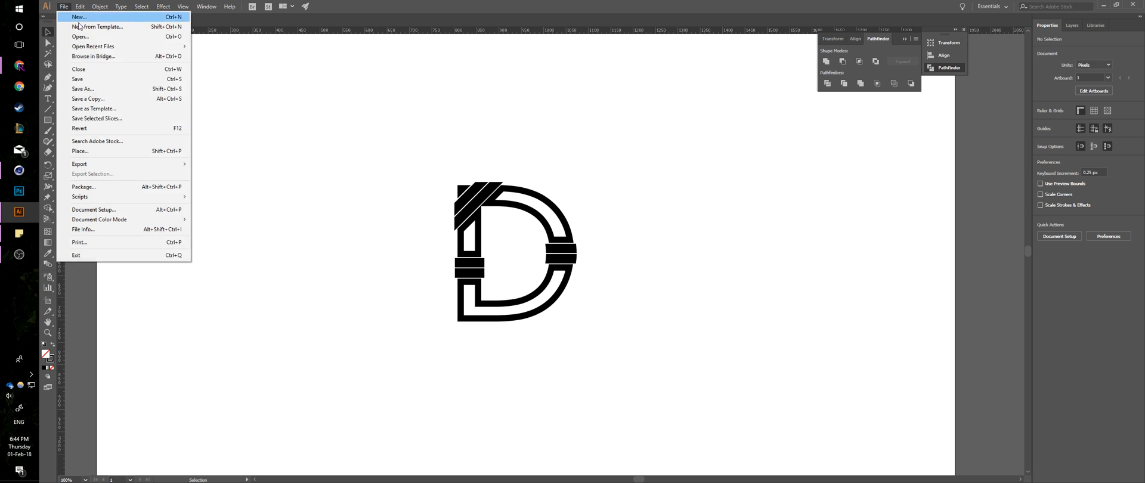
left_click(106, 91)
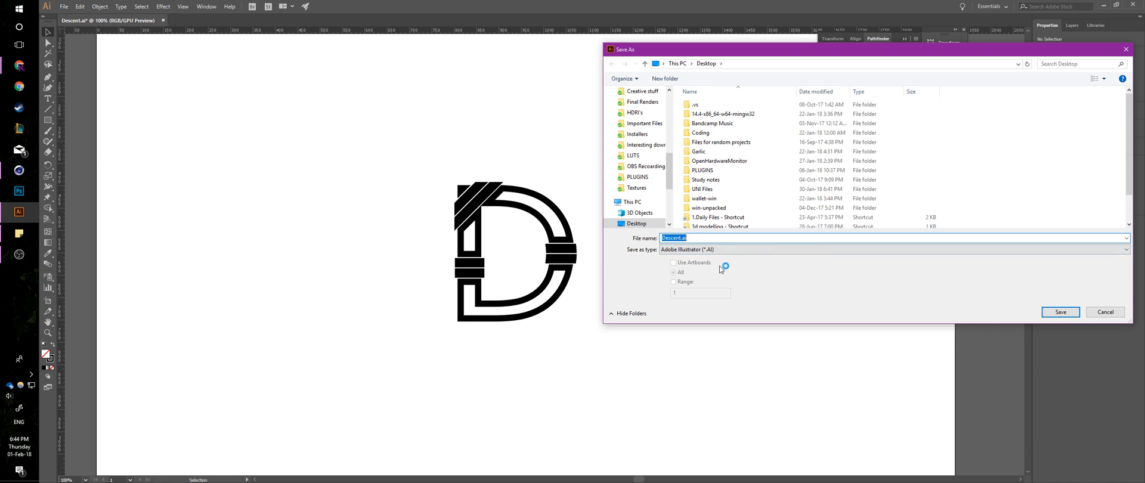
left_click(1059, 314)
left_click(604, 279)
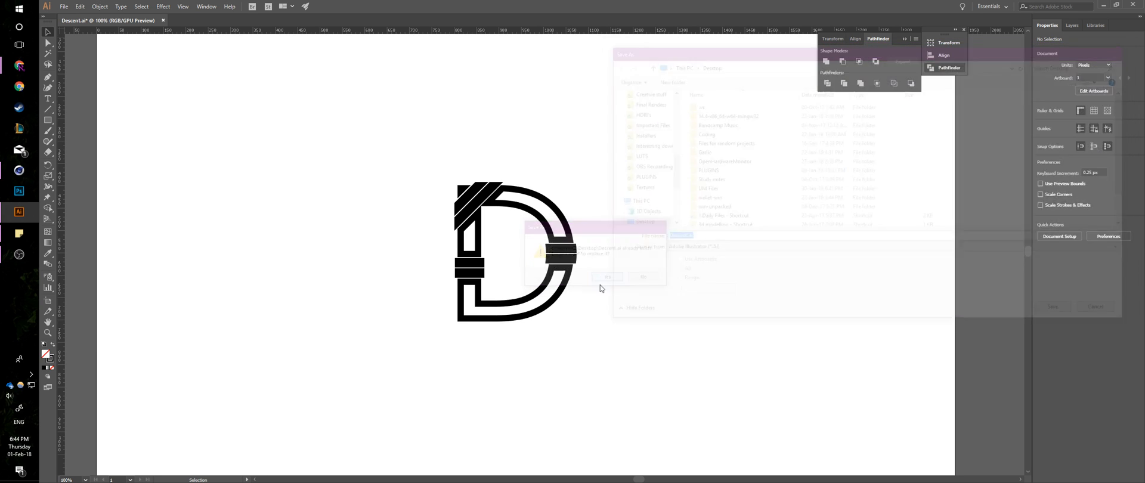
left_click(552, 122)
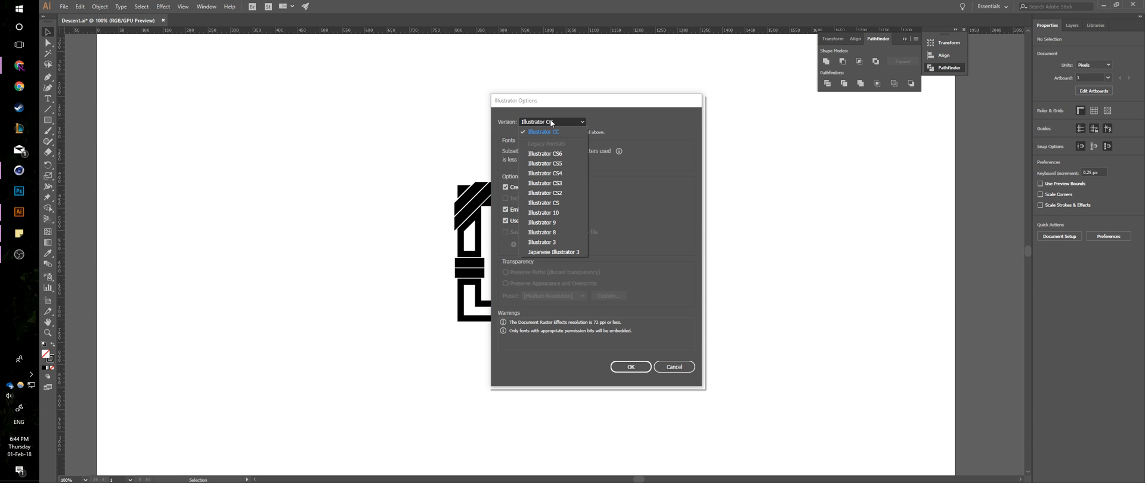
left_click(553, 233)
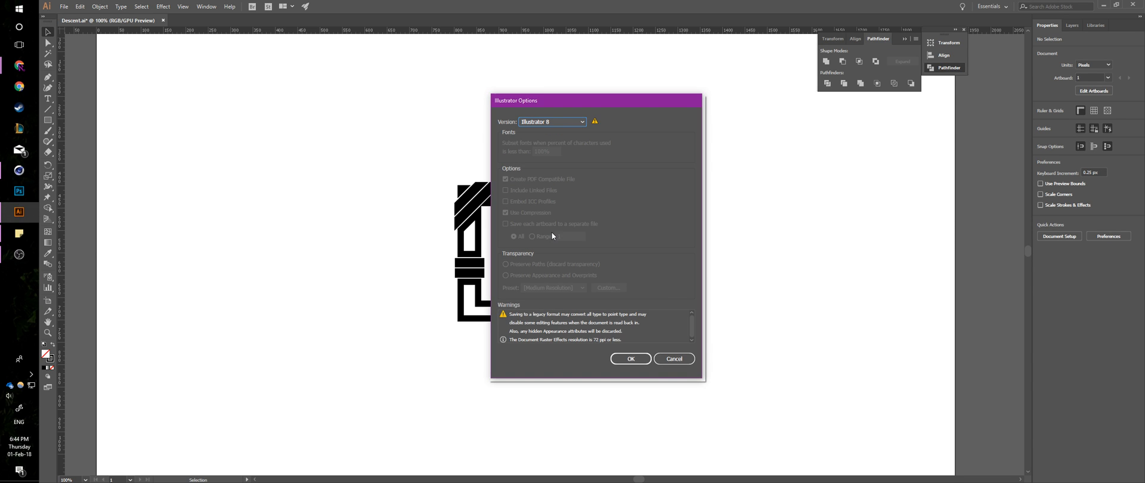
left_click(635, 364)
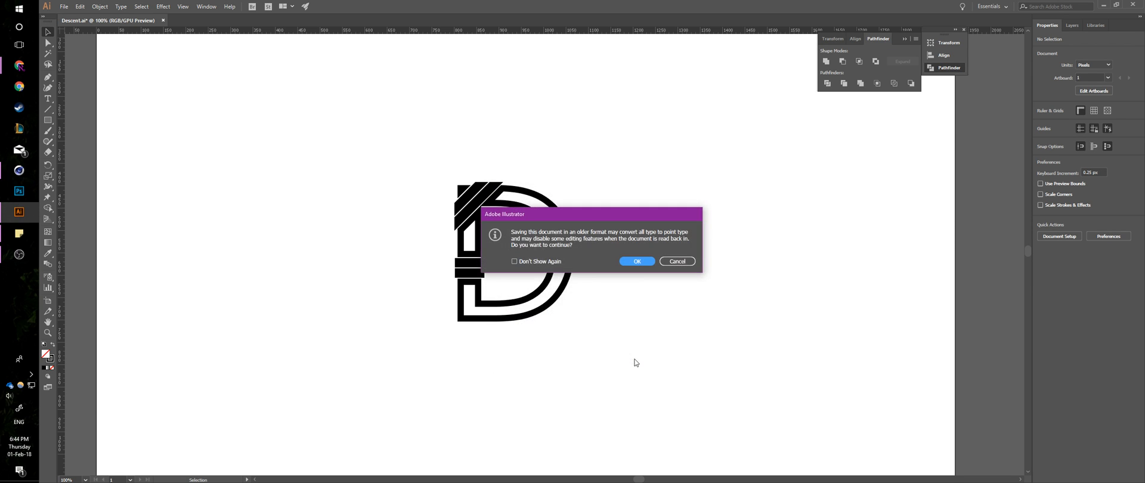
left_click(637, 261)
Switch to Cinema 4D and merge Descent.ai from the Desktop into the scene with an import scale of 1
left_click(19, 170)
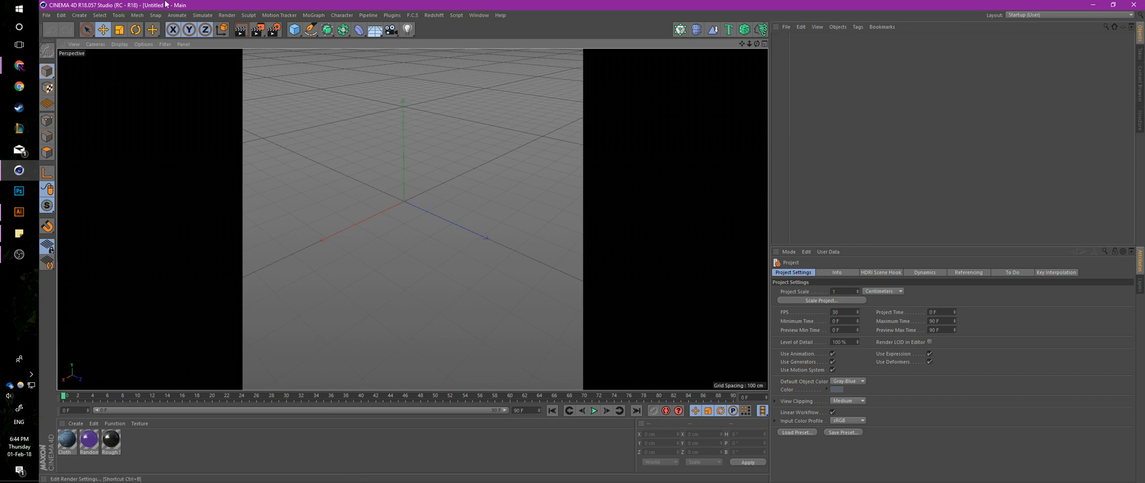
left_click(45, 15)
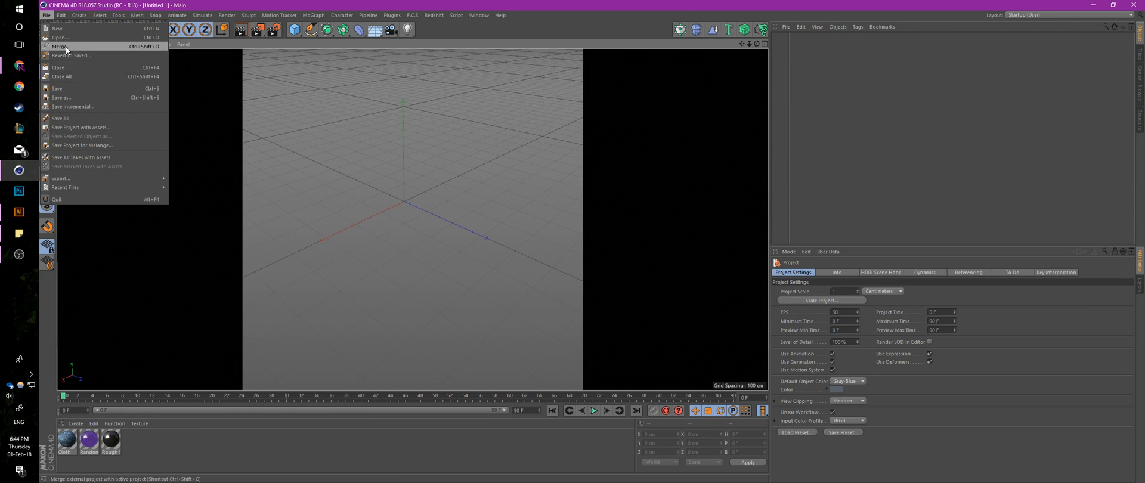
left_click(66, 46)
left_click_drag(201, 103, 192, 190)
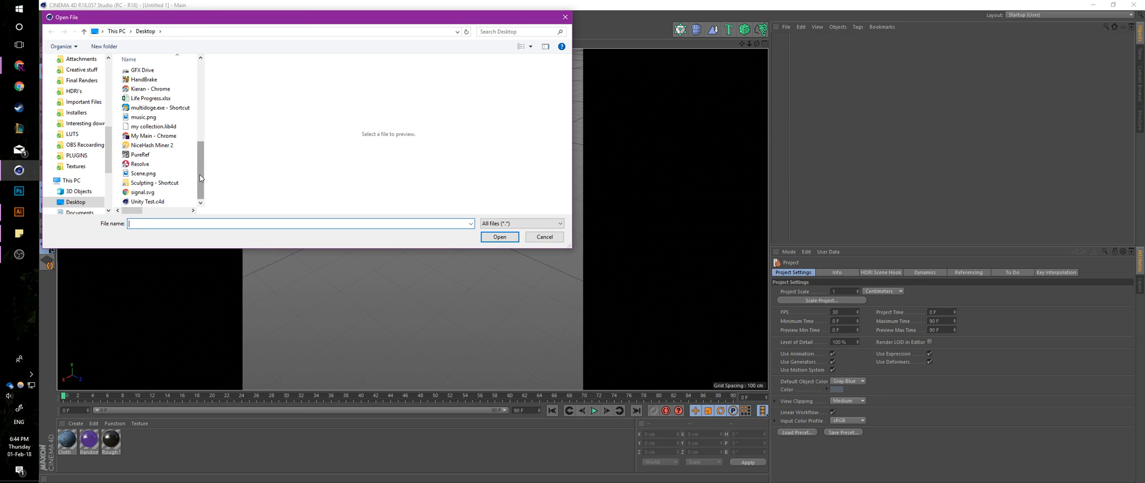
left_click_drag(201, 177, 201, 146)
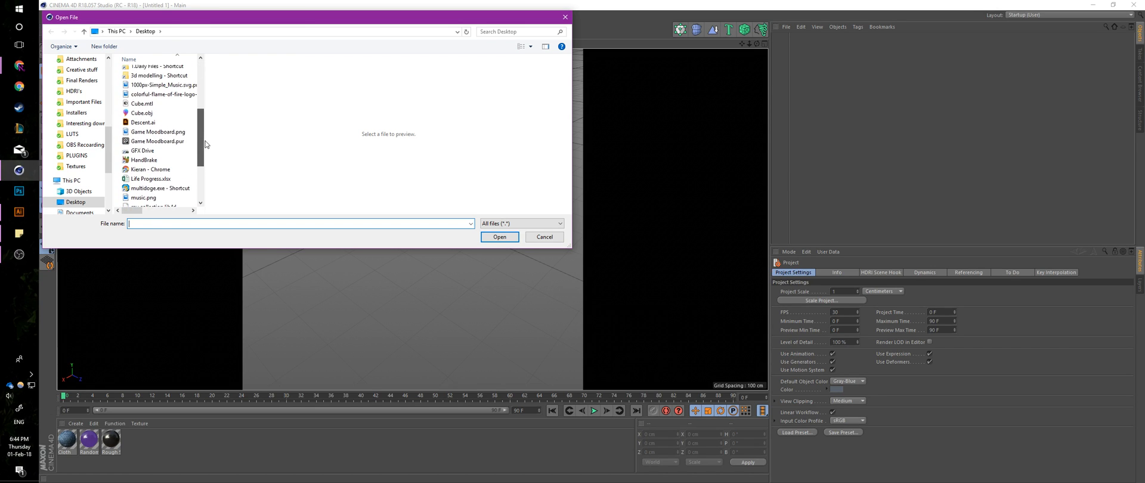
left_click(166, 122)
left_click(500, 236)
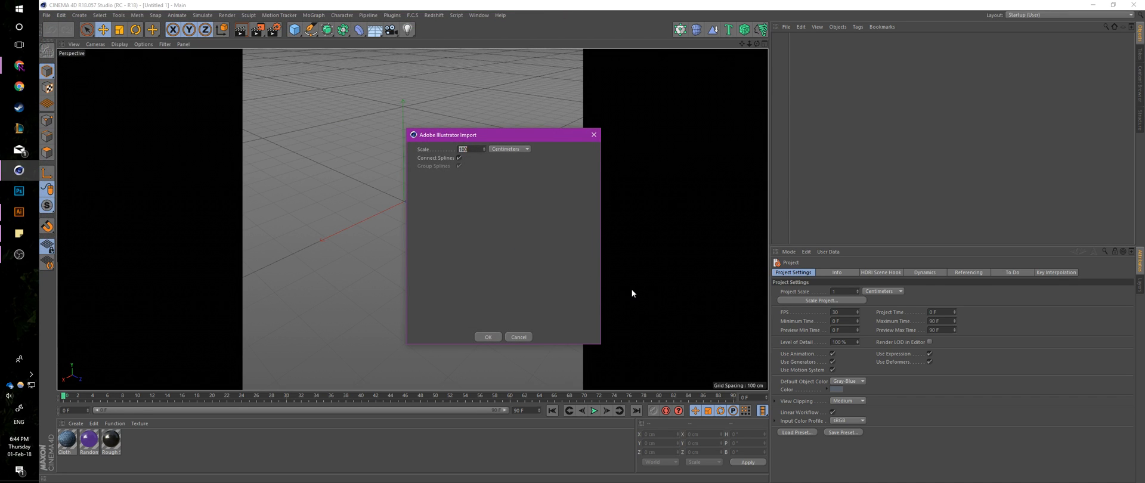
type("1")
left_click(482, 334)
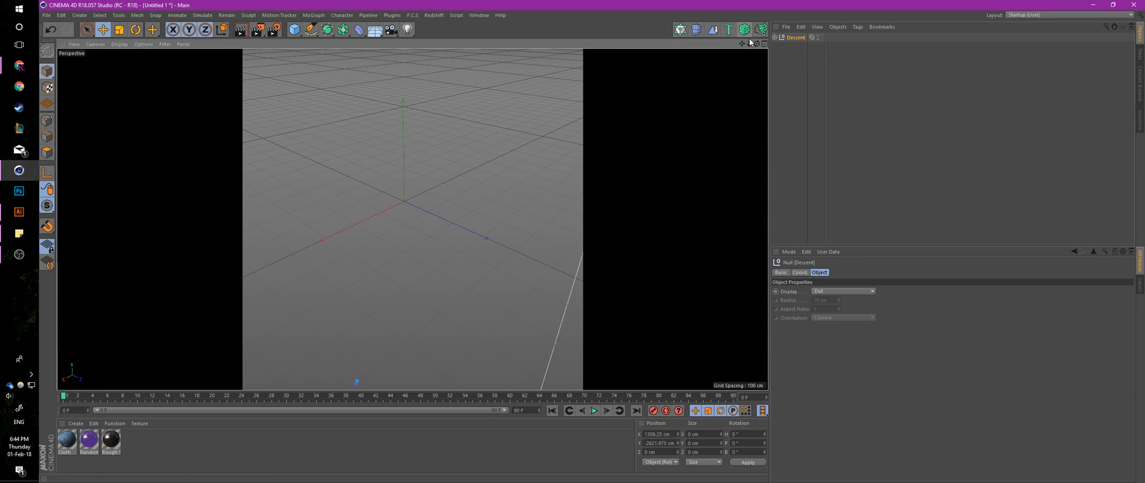
Move the imported Descent null along the X axis to about -3552 cm, bringing the D logo towards the world origin
left_click_drag(749, 41, 719, 69)
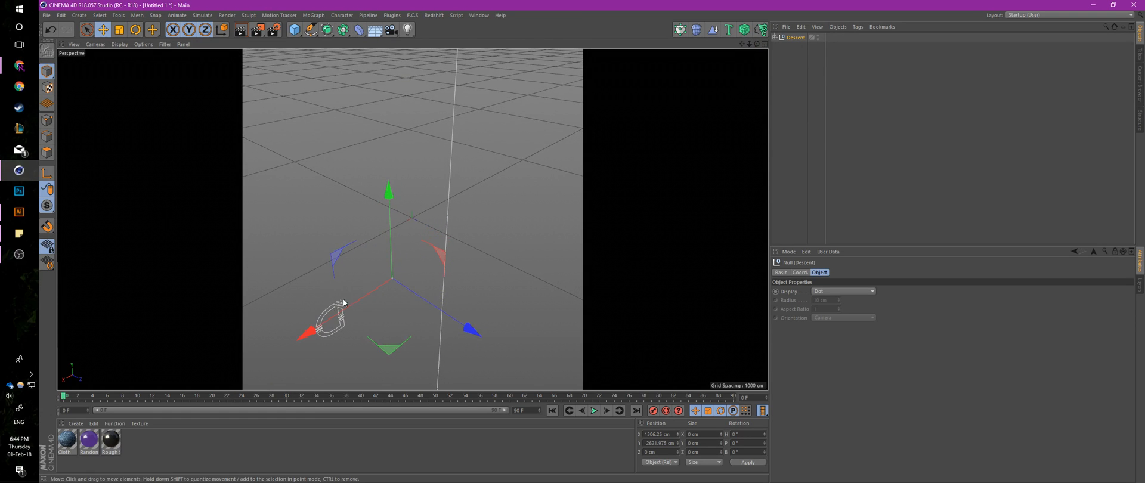
left_click_drag(356, 302, 440, 264)
scroll(461, 281, "up", 3)
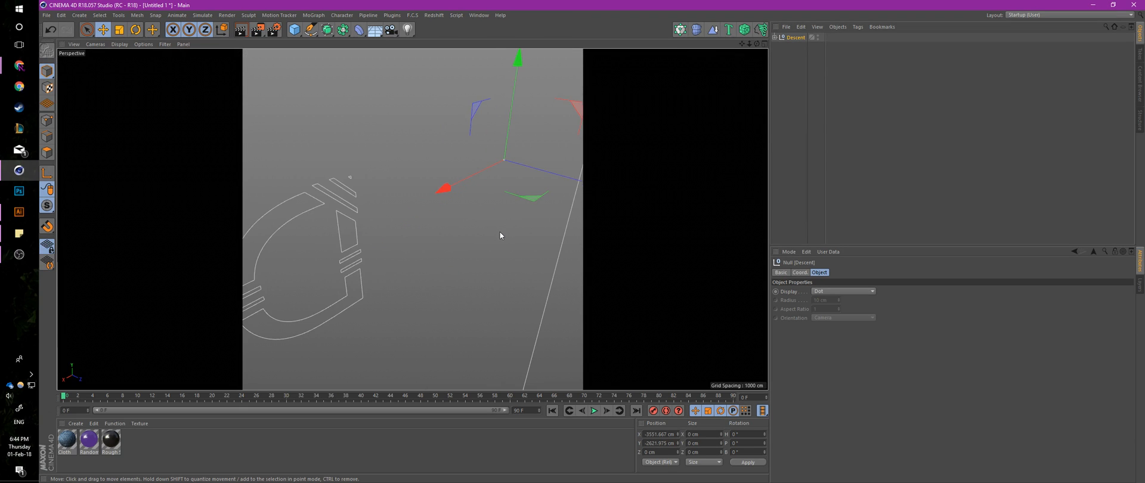
scroll(500, 231, "down", 8)
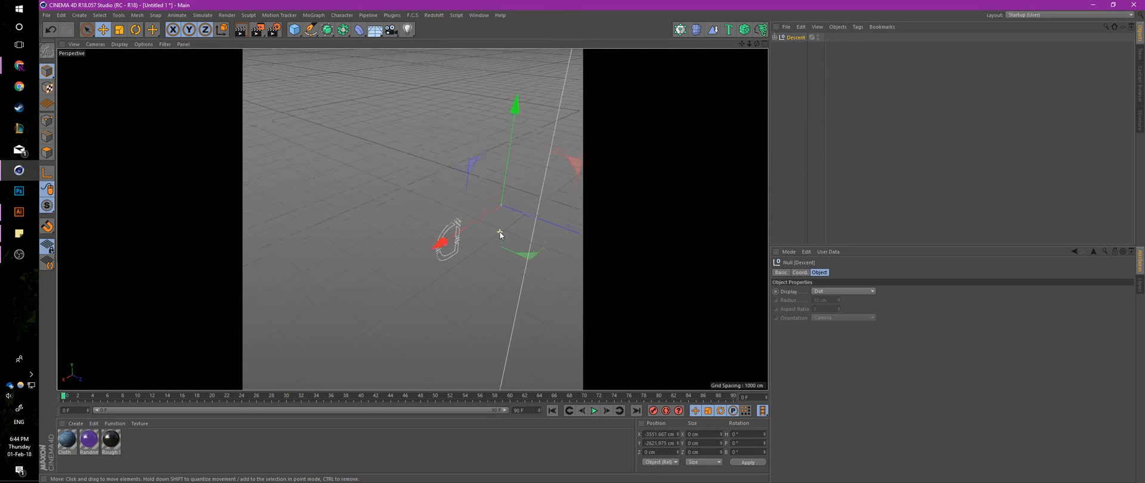
scroll(500, 231, "down", 4)
scroll(530, 230, "up", 2)
scroll(463, 150, "up", 3)
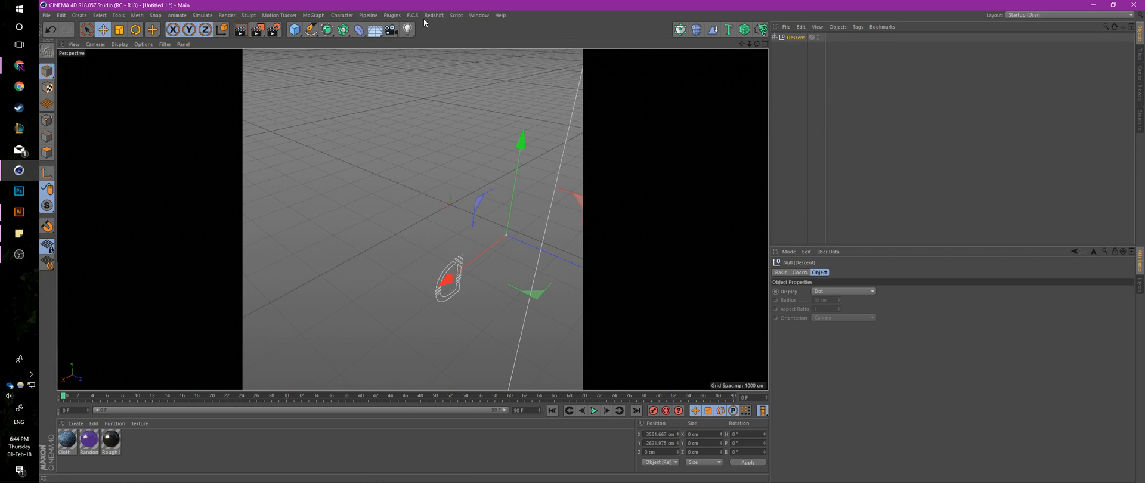
left_click(392, 15)
left_click(420, 112)
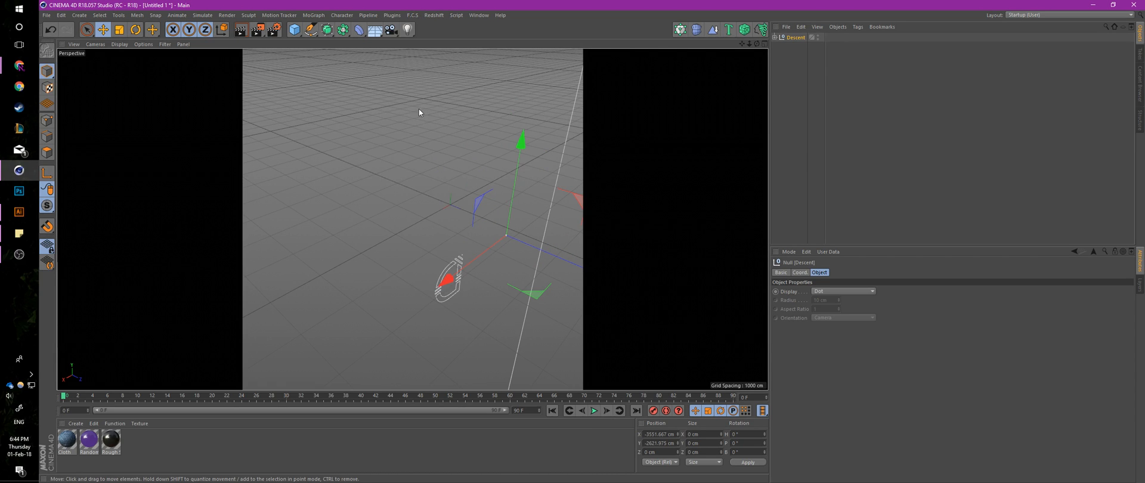
left_click(812, 130)
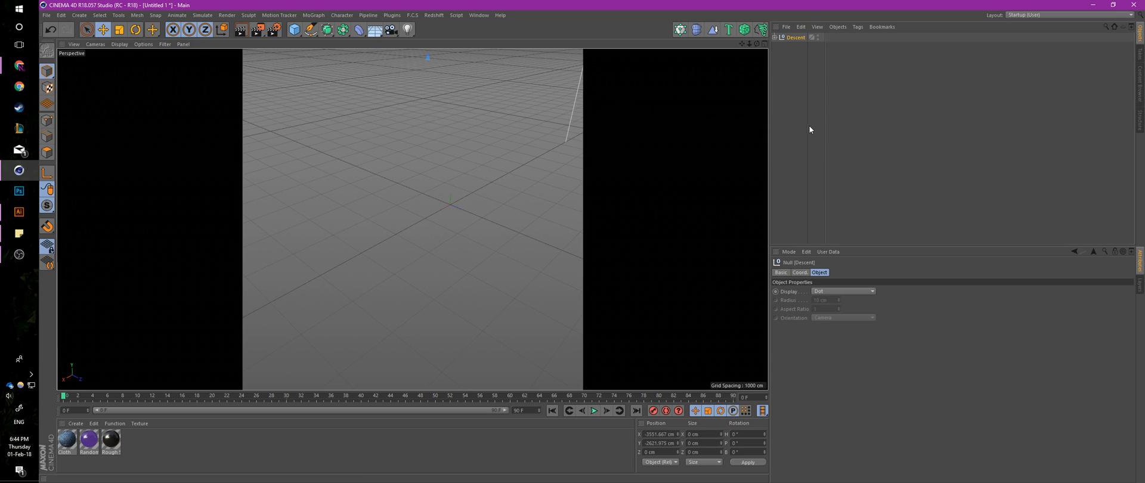
Move the Descent null along the Y axis to about 445 cm so the D logo sits at the world origin
mouse_move(749, 44)
left_mouse_down()
mouse_move(620, 44)
mouse_move(749, 43)
left_mouse_up()
left_click_drag(436, 64, 428, 117)
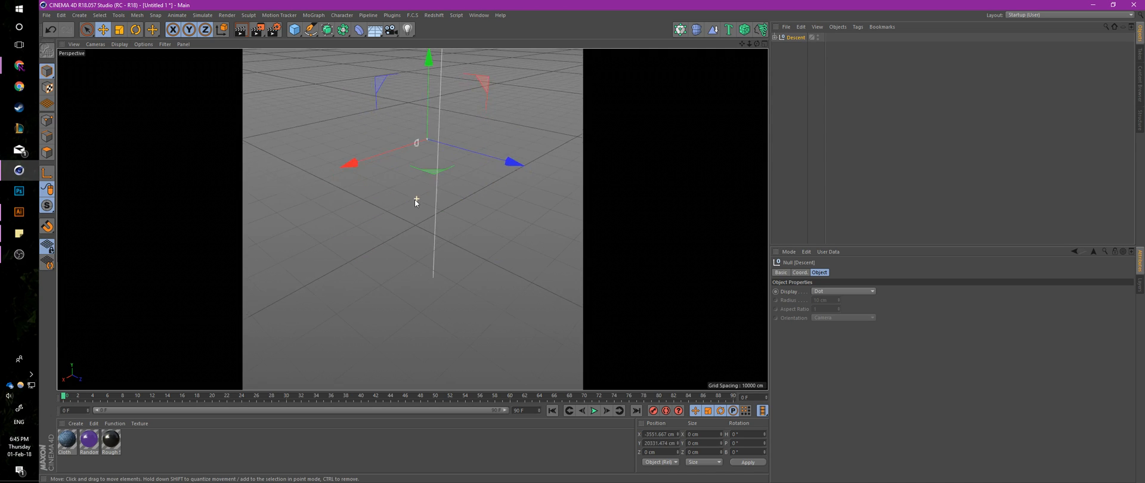
left_click_drag(415, 202, 455, 217)
scroll(429, 245, "up", 5)
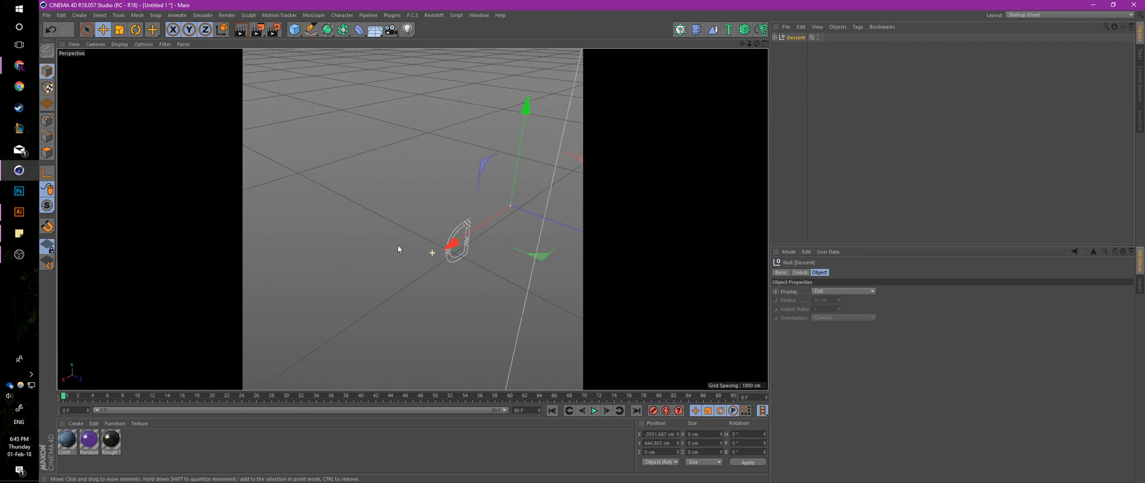
scroll(399, 249, "up", 8)
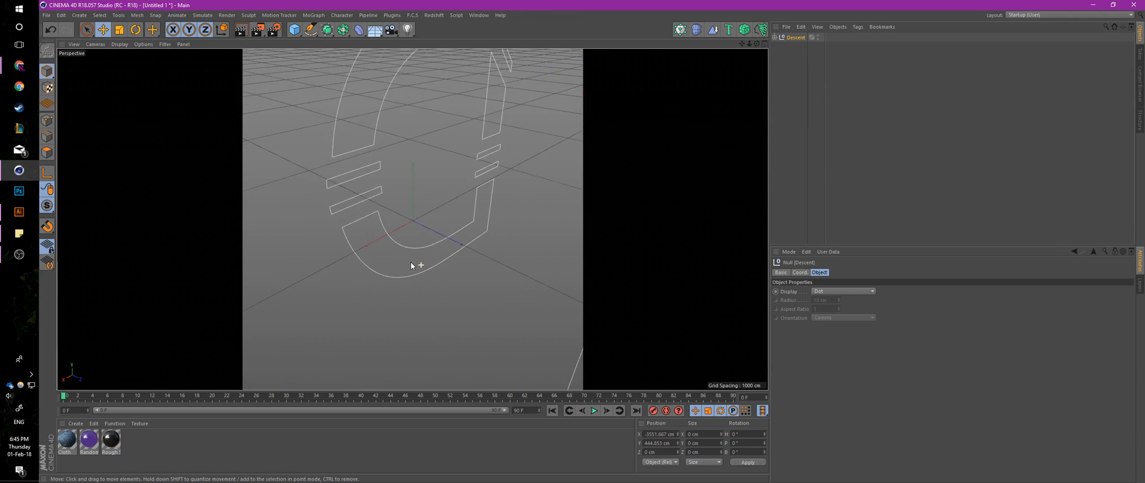
left_click_drag(410, 265, 451, 250, "alt")
Take all the path splines out of the Descent null and delete the empty null
left_click(775, 37)
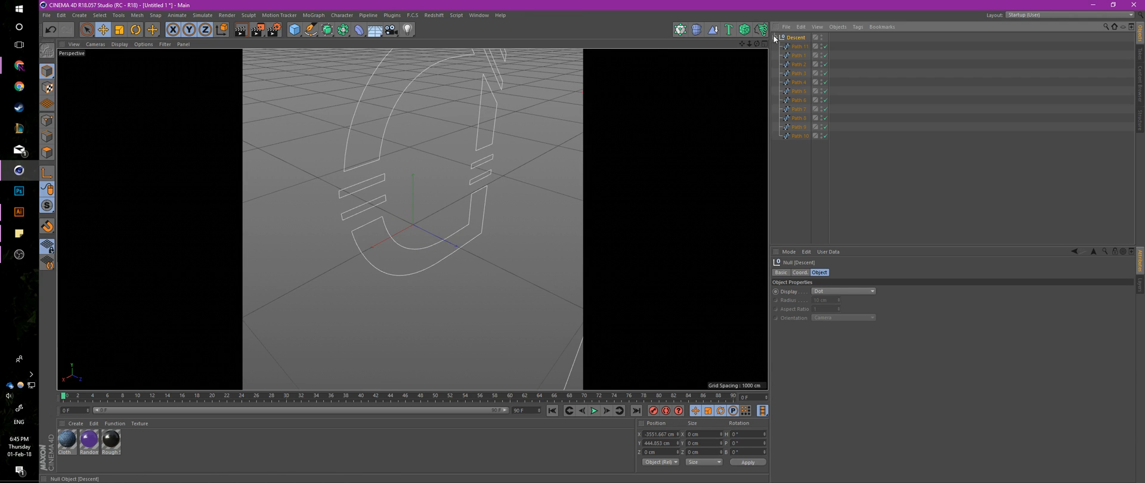
left_click_drag(805, 173, 800, 53)
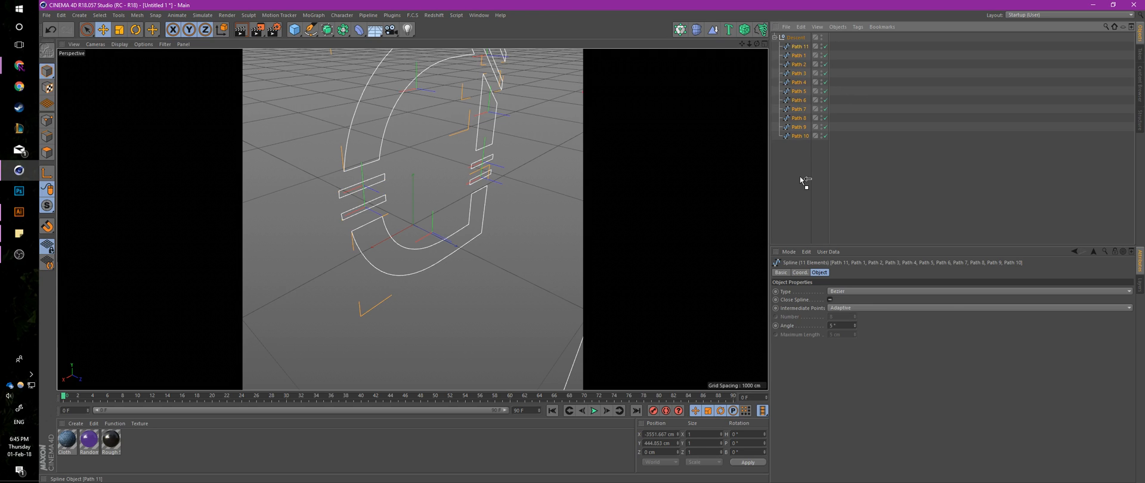
left_click_drag(801, 178, 801, 179)
left_click(794, 37)
key("Delete")
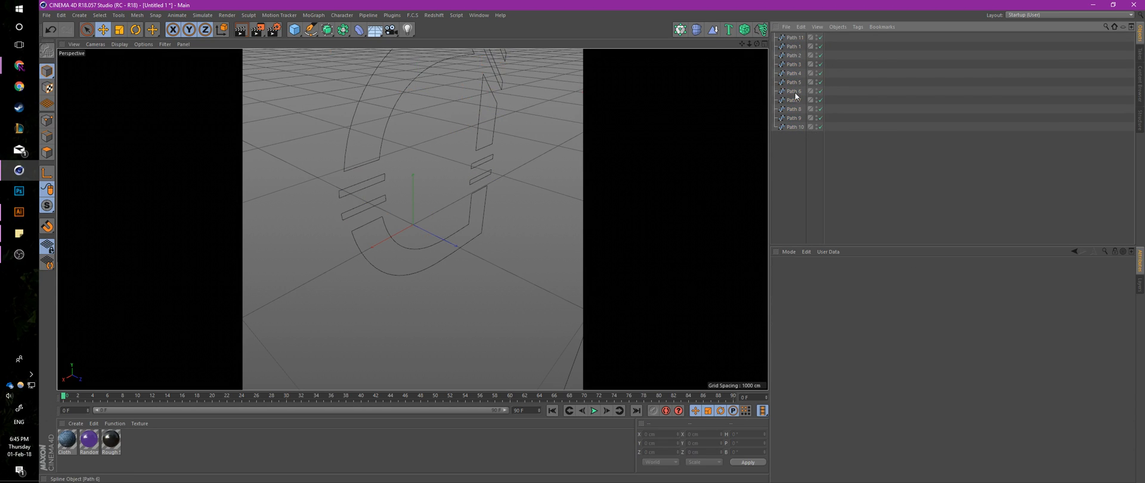
scroll(412, 220, "down", 5)
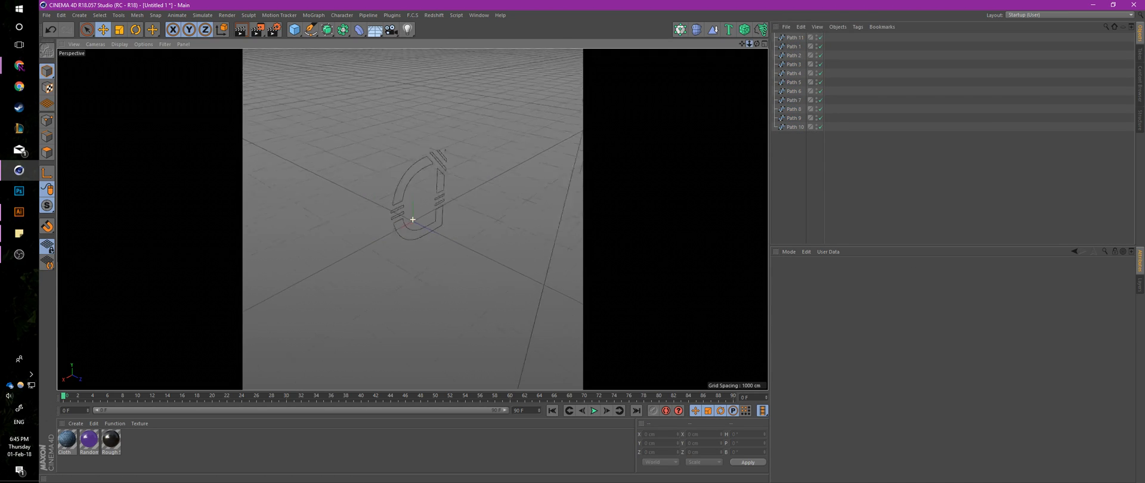
Check the imported path splines one by one in the object list and delete the Path 11 spline
scroll(413, 219, "down", 4)
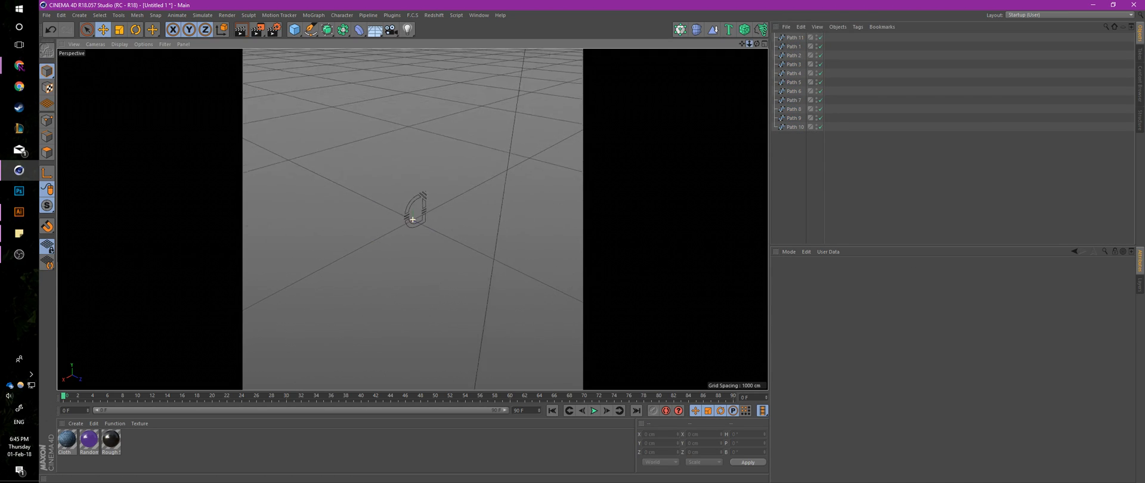
left_click(799, 127)
left_click(797, 119)
left_click(796, 108)
left_click(794, 102)
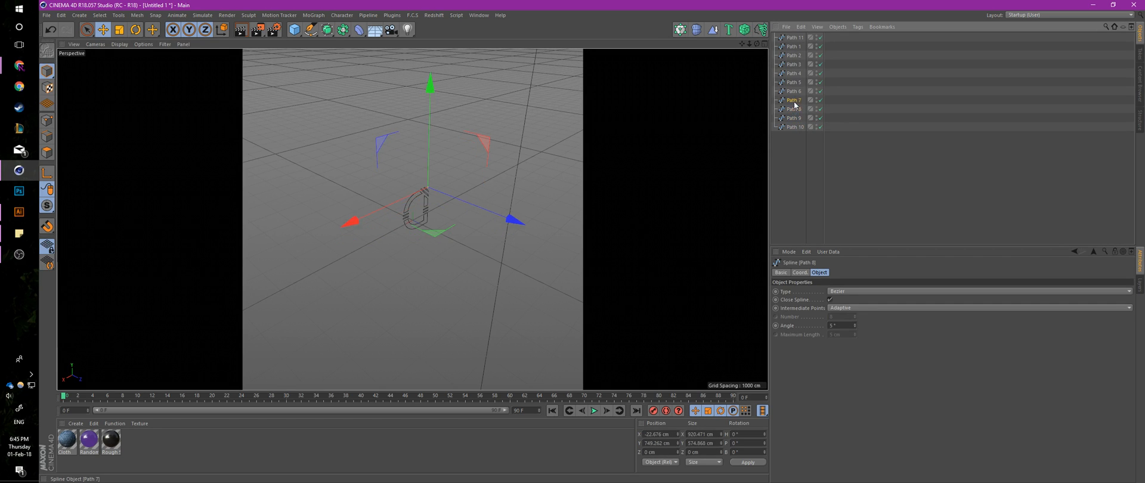
left_click(795, 83)
left_click(795, 73)
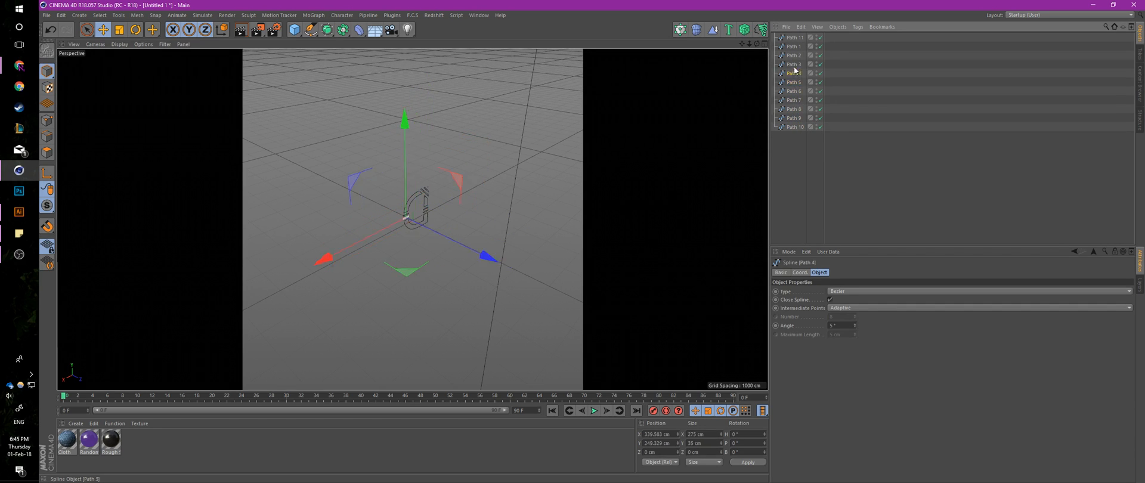
left_click(795, 64)
left_click(795, 55)
left_click(796, 46)
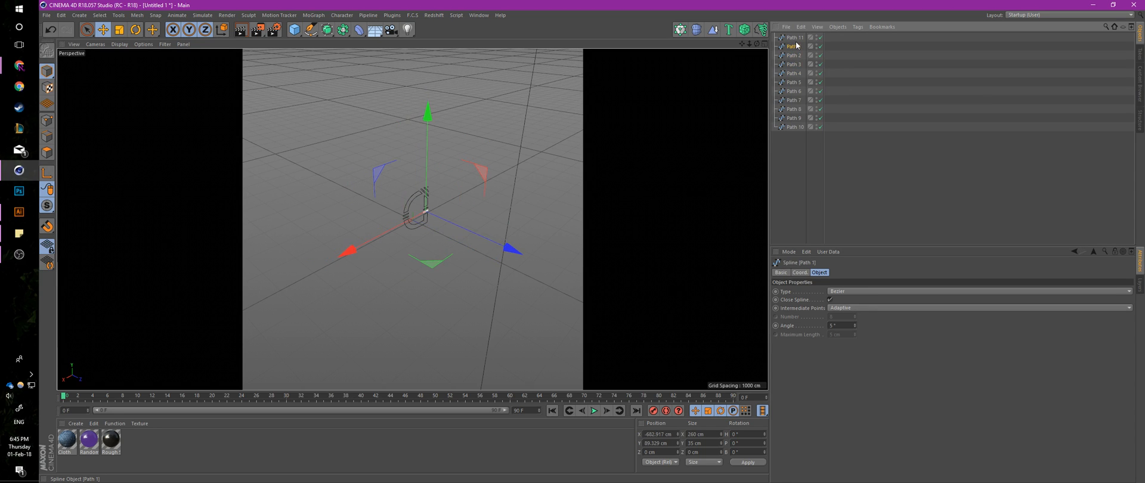
key("Up")
key("Delete")
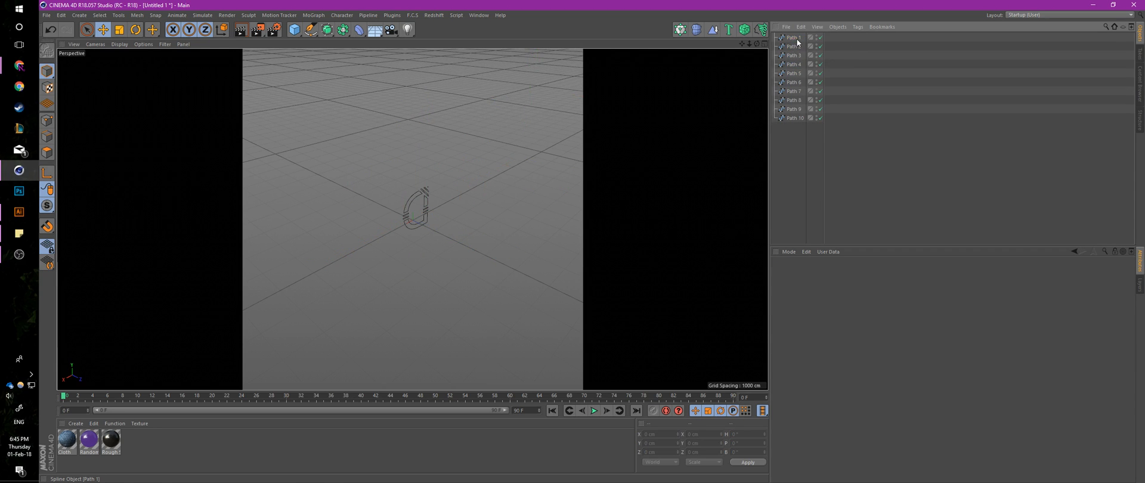
Group all ten remaining path splines of the D logo under a single null
scroll(458, 147, "up", 3)
scroll(428, 250, "up", 3)
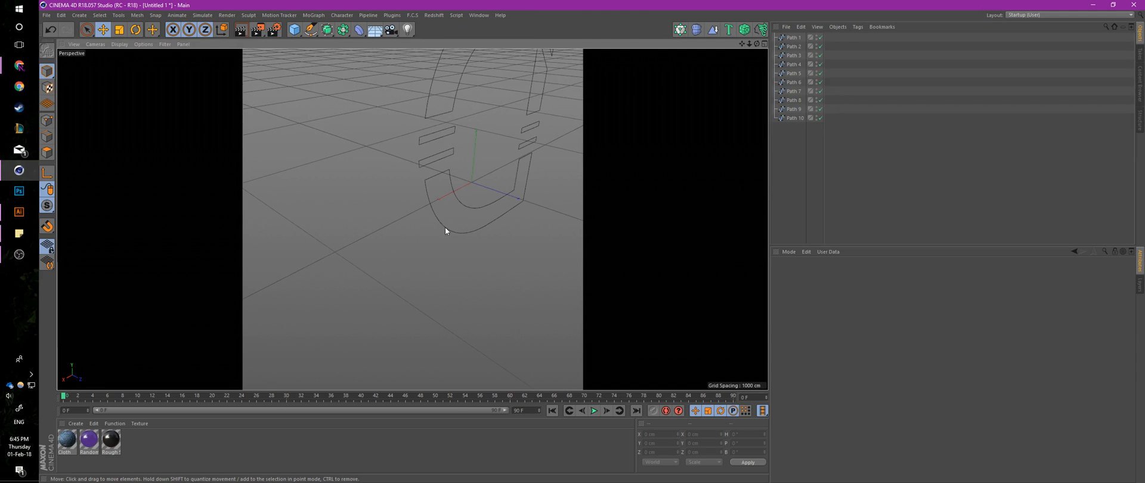
scroll(445, 227, "down", 1)
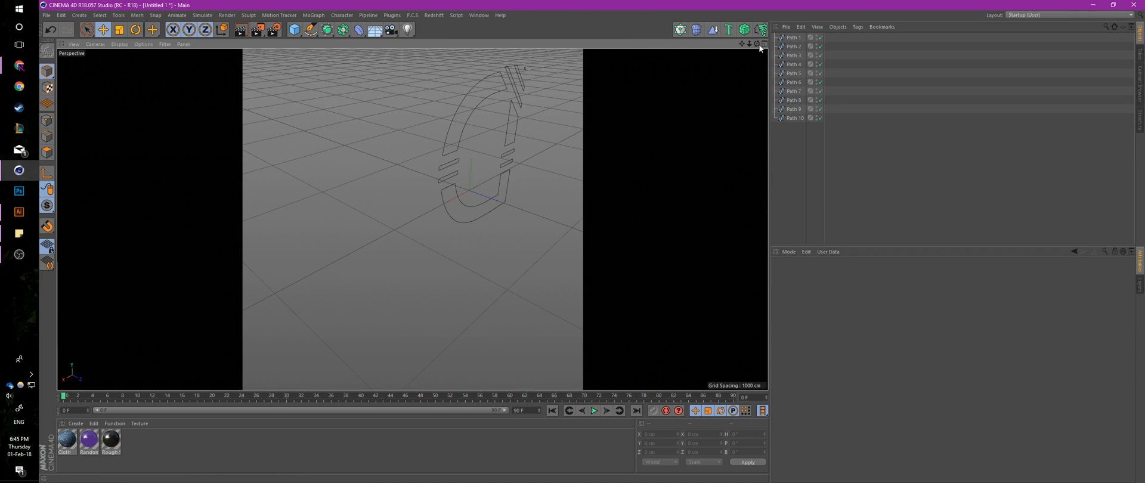
left_click_drag(757, 43, 919, 54)
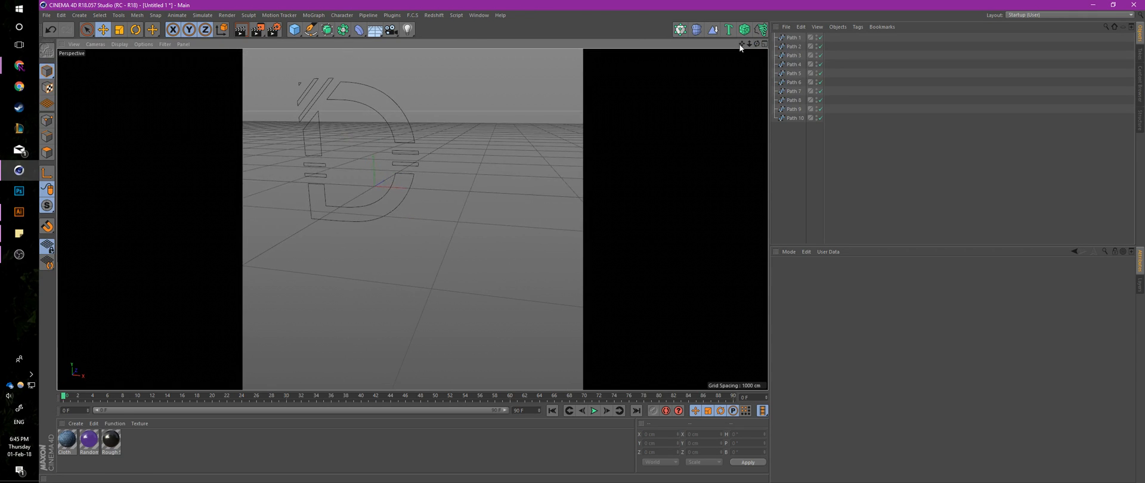
left_click_drag(742, 44, 789, 100)
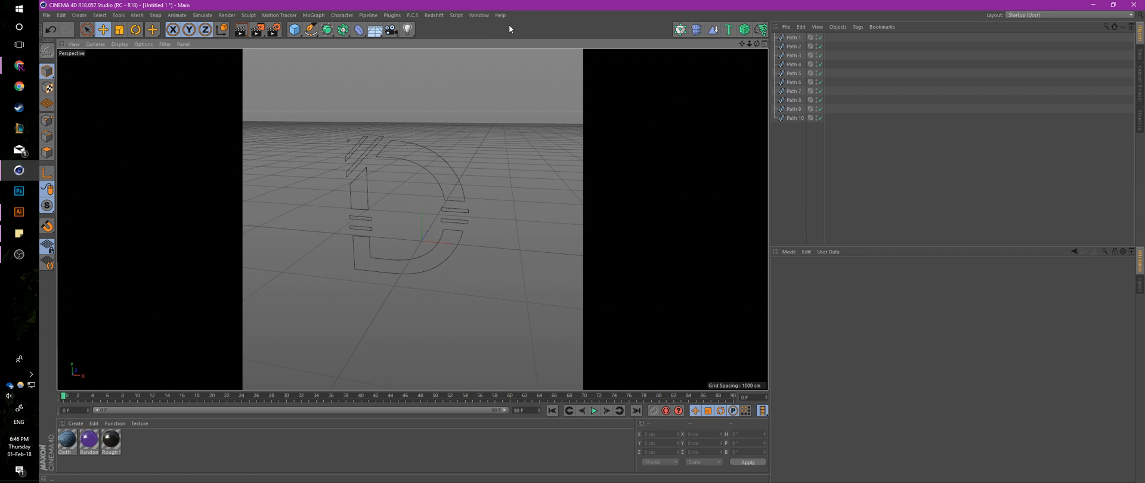
key("ctrl+a")
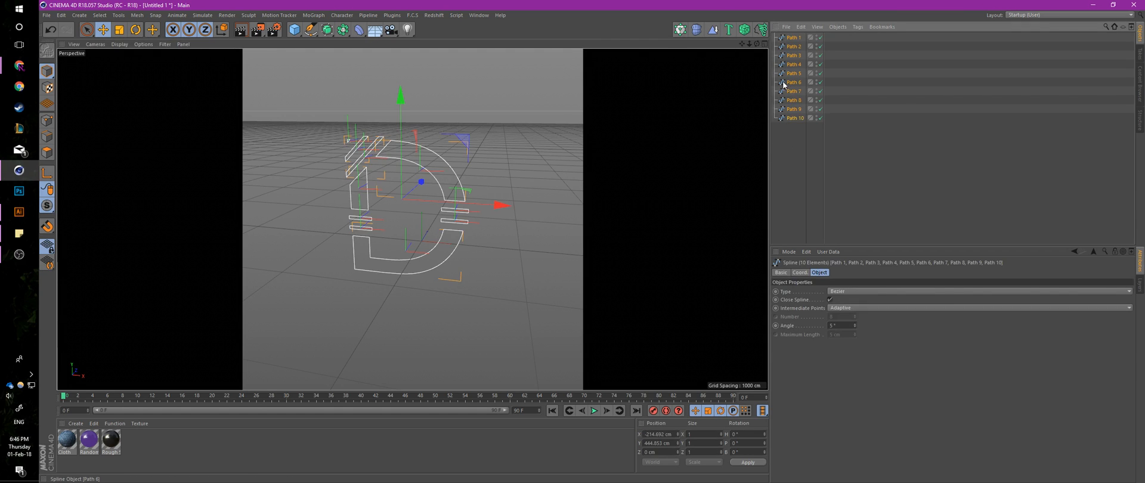
key("alt+g")
left_click(790, 76)
Add an Extrude generator and make the null with the logo splines its child
left_click(327, 29)
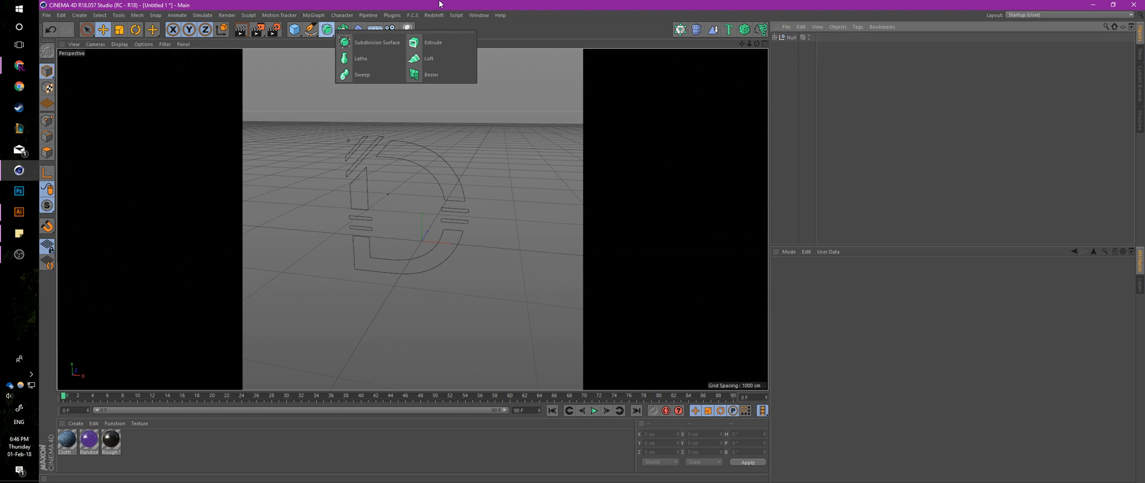
left_click(429, 42)
left_click_drag(792, 47, 796, 38)
left_click(800, 106)
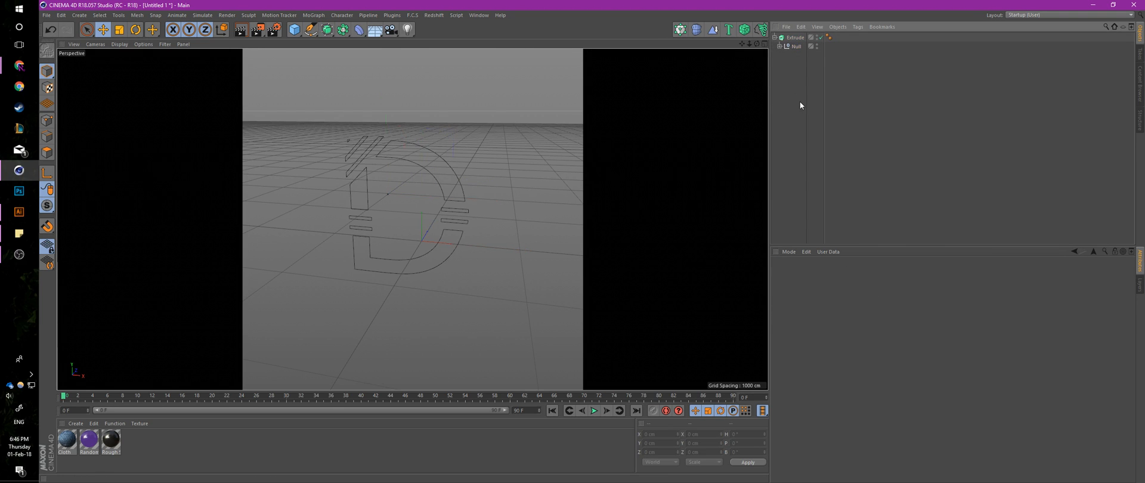
Enable the Hierarchical option on the Extrude object so all splines inside the null are extruded
left_click(796, 37)
left_click(820, 326)
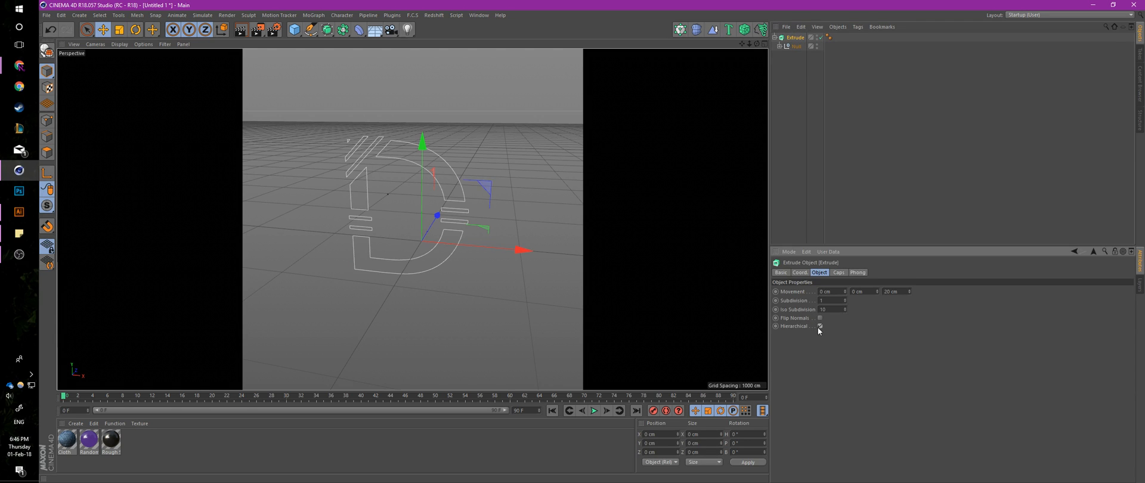
left_click(790, 152)
scroll(314, 148, "up", 2)
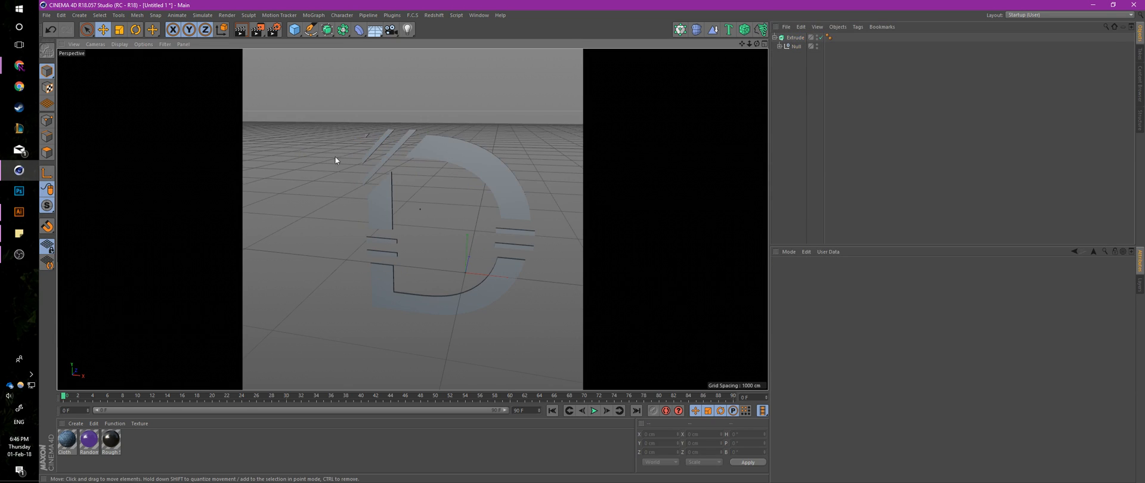
Set the Extrude's start and end caps to Fillet Cap with the 2 Steps fillet type
key("ctrl+a")
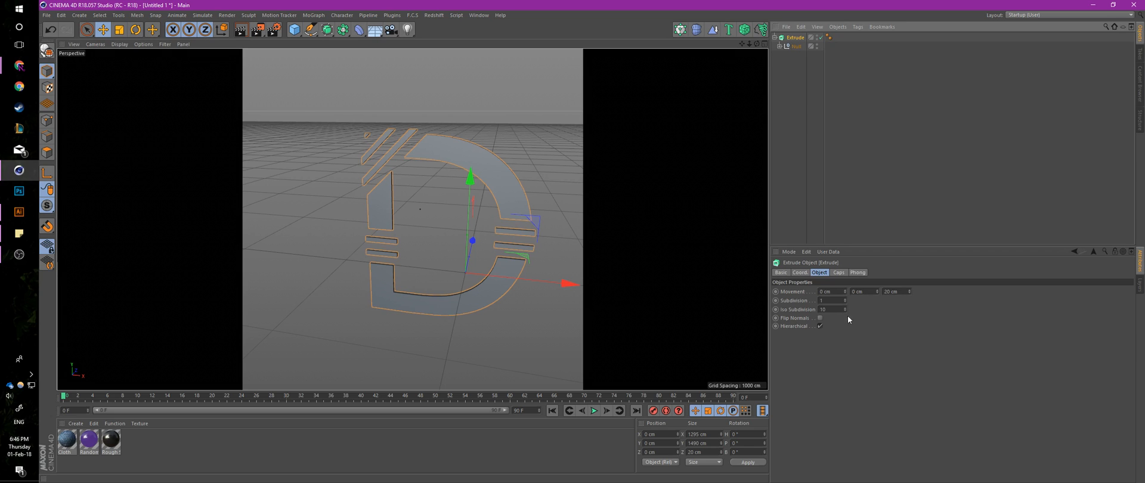
left_click(839, 273)
left_click(873, 291)
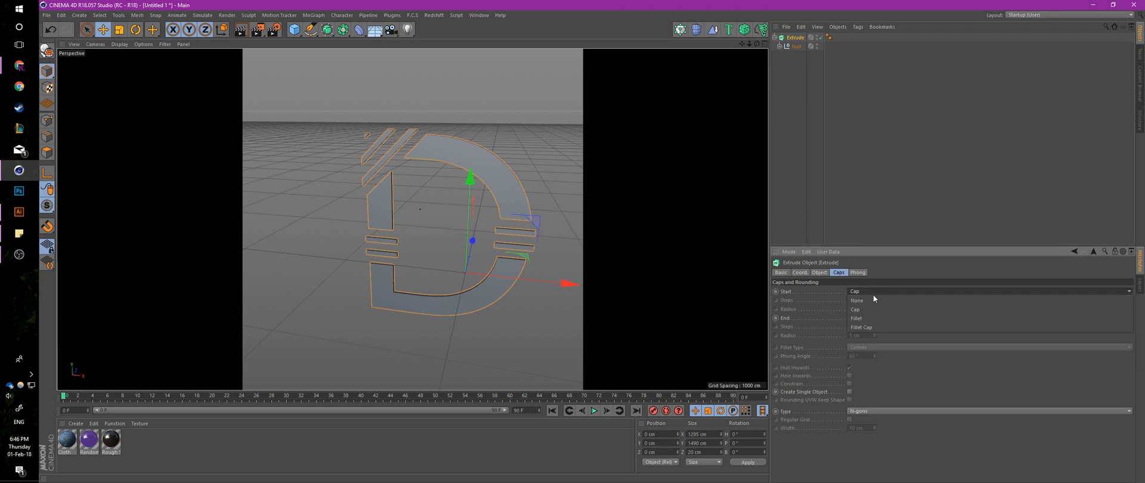
left_click(883, 327)
left_click(896, 347)
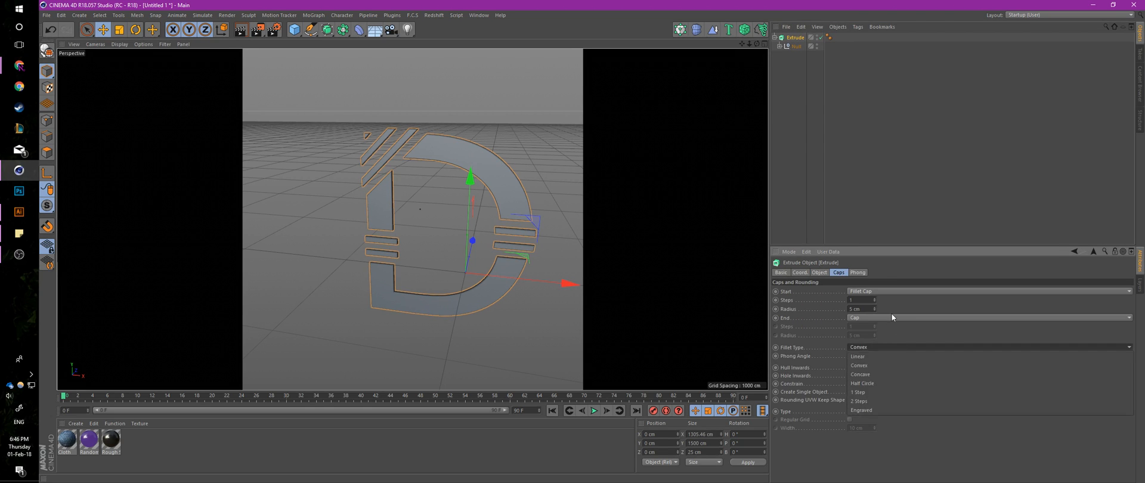
left_click(893, 317)
left_click(893, 346)
left_click(871, 401)
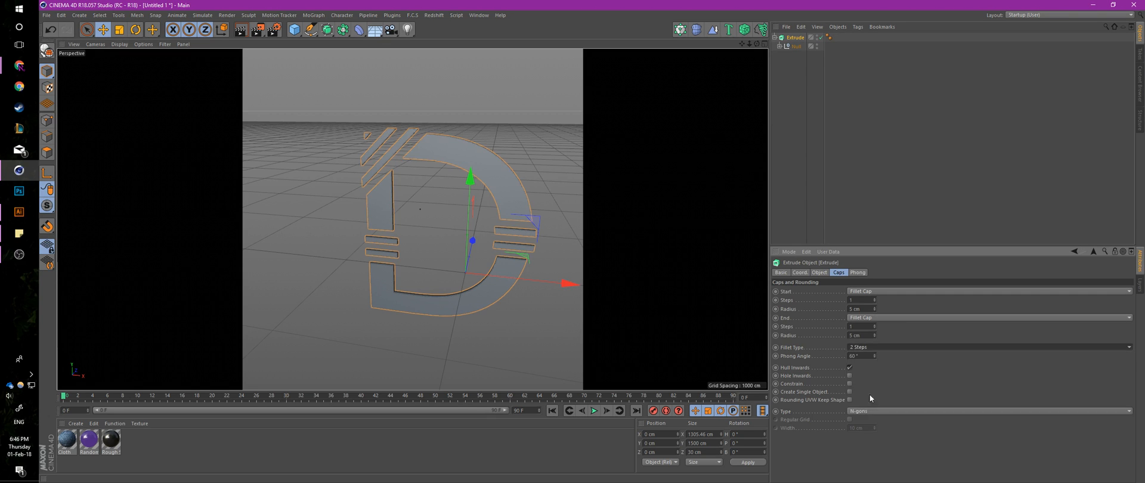
Set the start cap's fillet steps to 4 and increase the start and end fillet radii
left_click(875, 299)
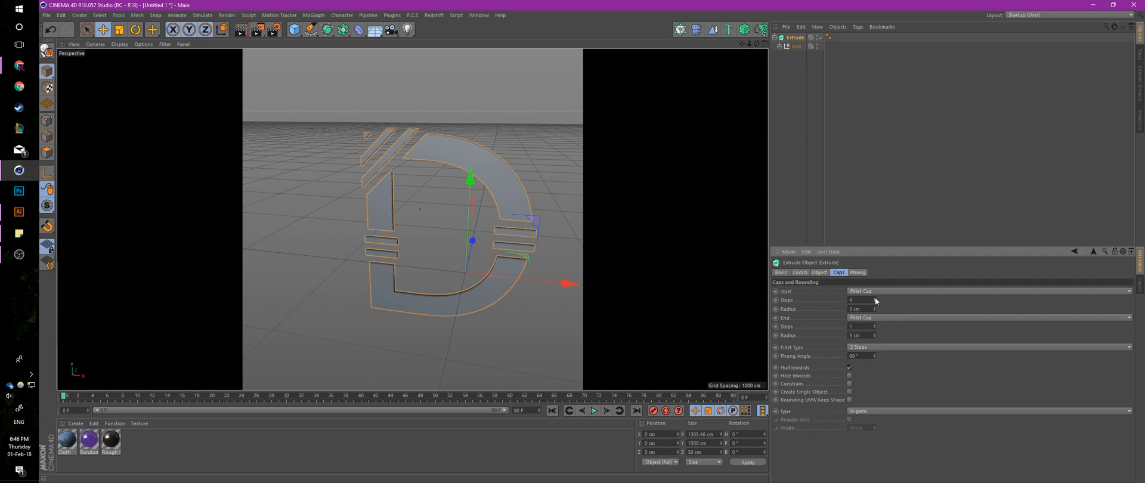
left_click(877, 308)
left_click(877, 308)
left_click(876, 311)
left_click(876, 337)
left_click(865, 200)
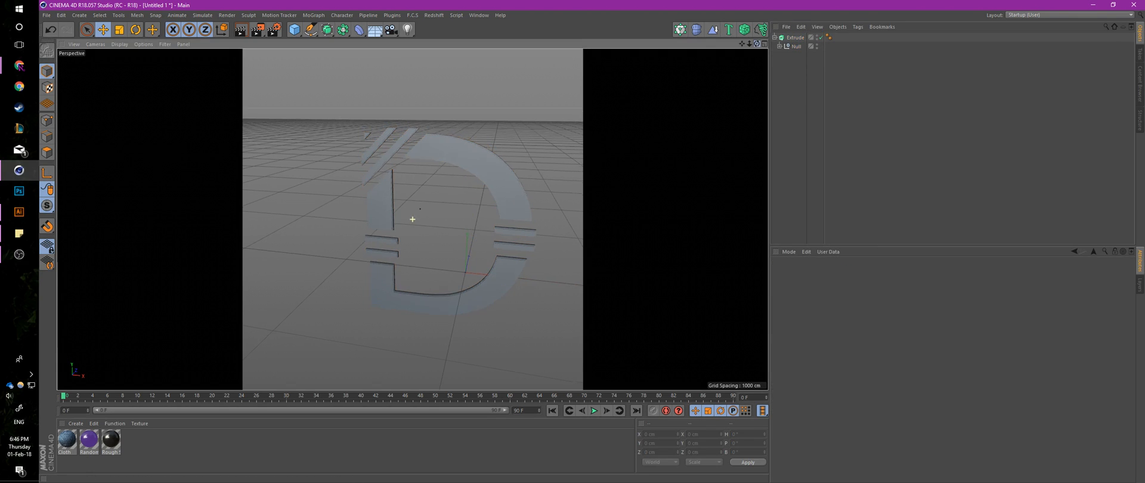
Increase the Extrude's Z movement to give the D logo a much thicker depth
left_click_drag(409, 217, 412, 218, "alt")
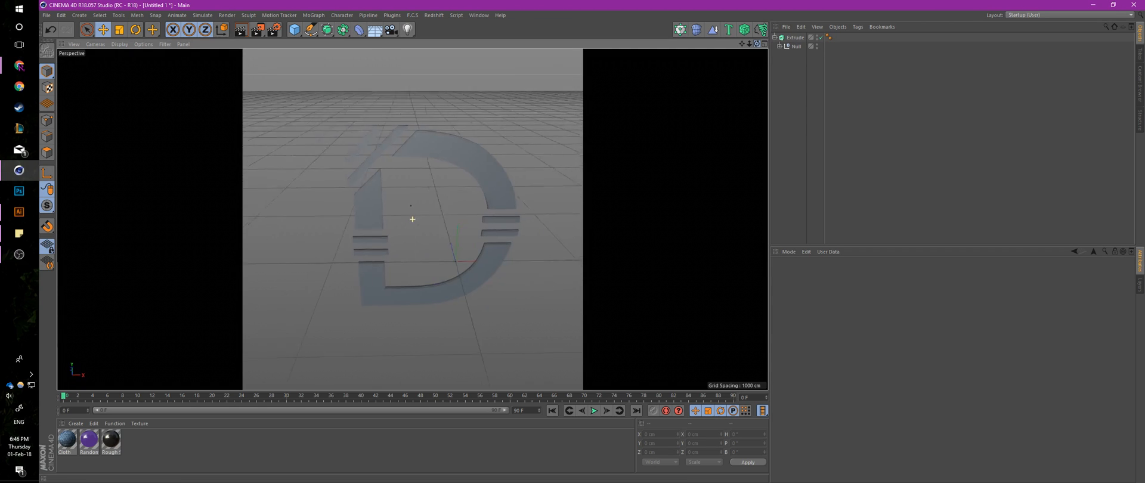
left_click(795, 37)
left_click(820, 272)
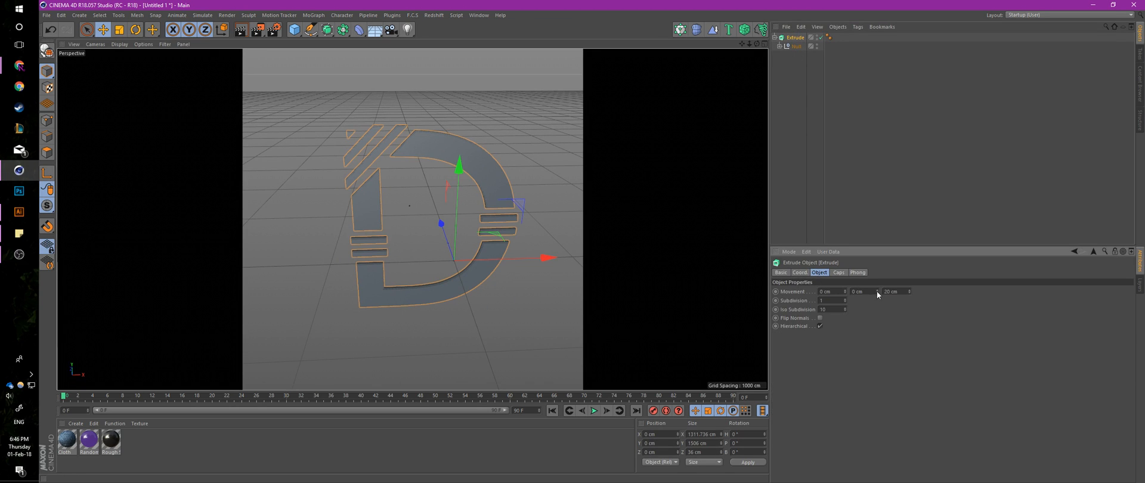
left_click_drag(911, 293, 911, 263)
left_click(806, 163)
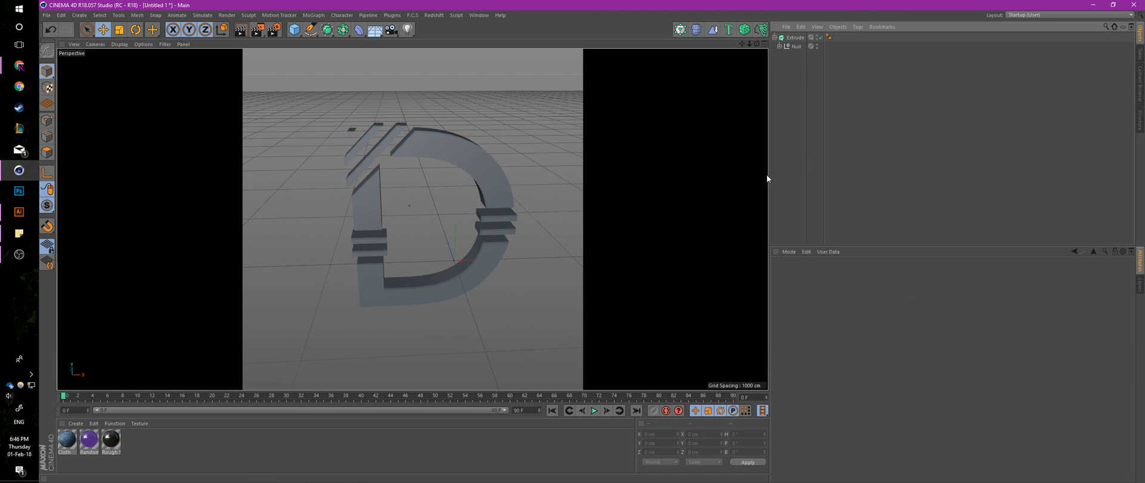
left_click_drag(412, 219, 412, 219, "alt")
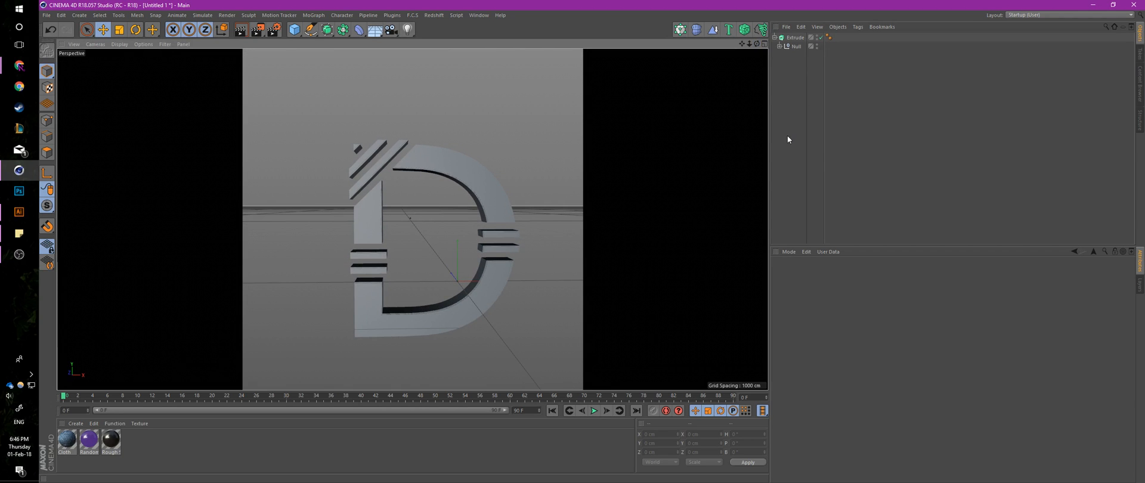